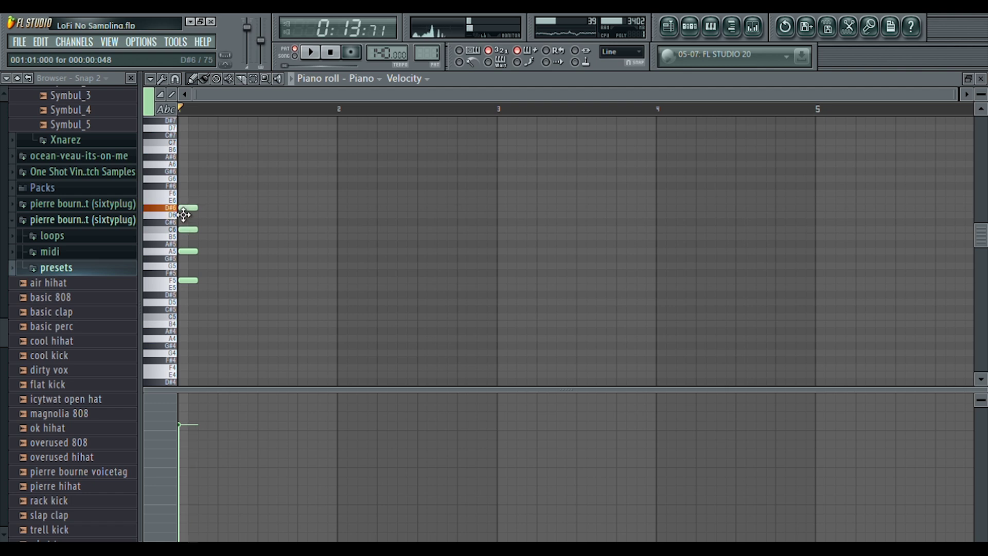
Step: Stack the Piano's first two short chords in bar 1 on F5 and A5, topping them with G#6, C7 and E7, and play them back
click(186, 172)
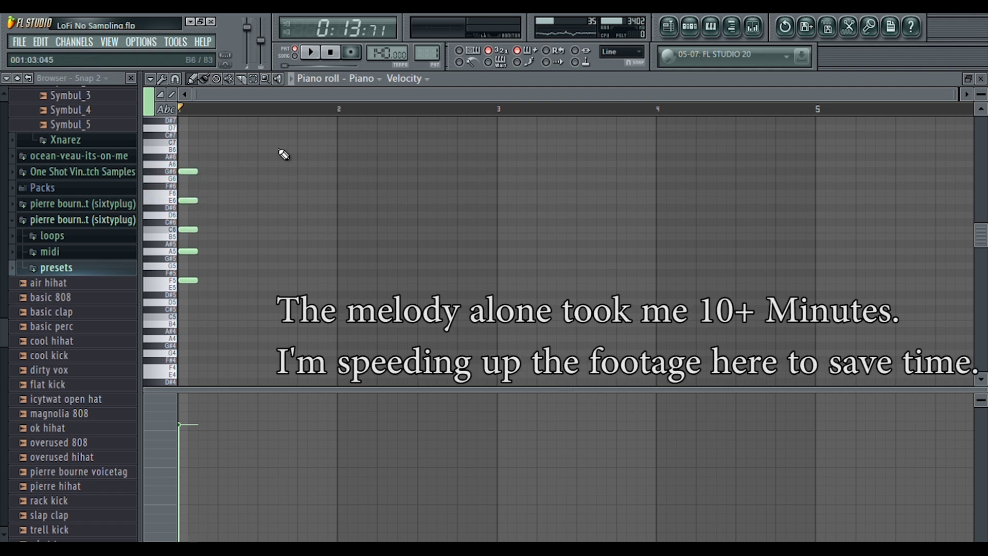
drag(215, 195, 208, 144)
key(space)
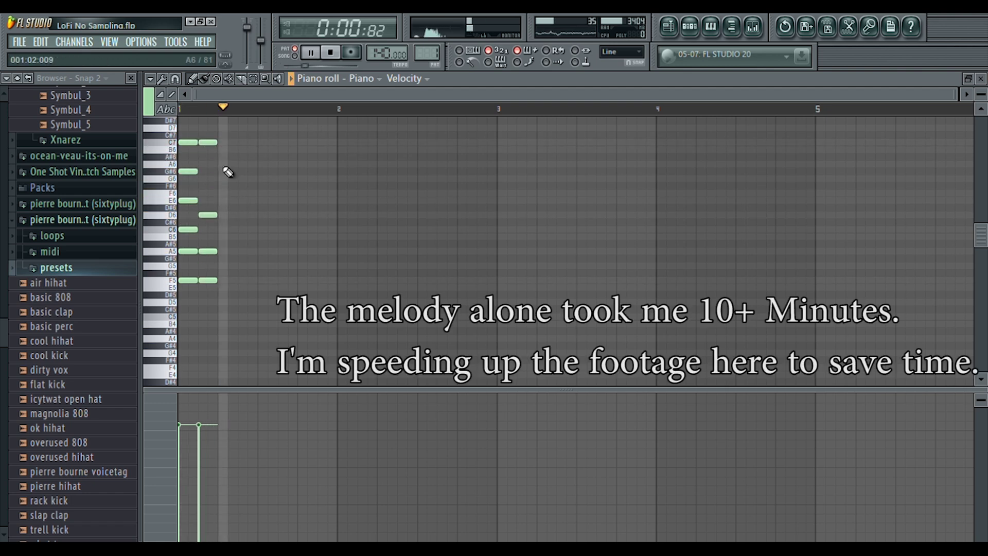
key(space)
scroll(216, 168, up, 2)
click(209, 157)
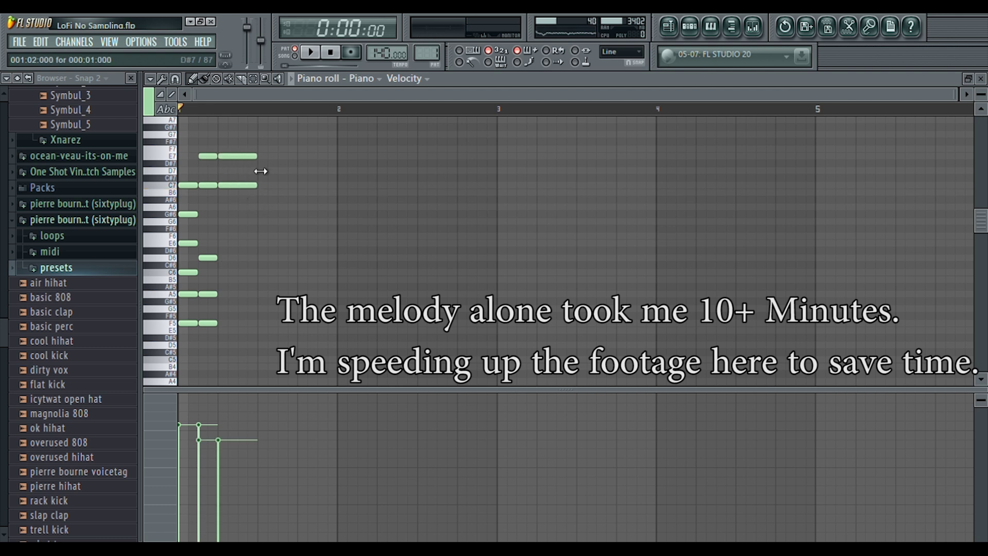
Step: Build a sustained third piano chord of F5, A5, C6, C7 and E7 up to bar 1's last quarter, varying the note velocities
drag(219, 461, 219, 469)
key(space)
mouse_move(241, 272)
mouse_down()
mouse_move(240, 259)
mouse_move(223, 291)
mouse_up()
key(space)
drag(268, 139, 221, 332)
drag(256, 323, 296, 330)
Step: Place a chord with G6 in bar 1's last quarter, add a staggered B6, D7, E7 run above it and vary the velocities
click(309, 323)
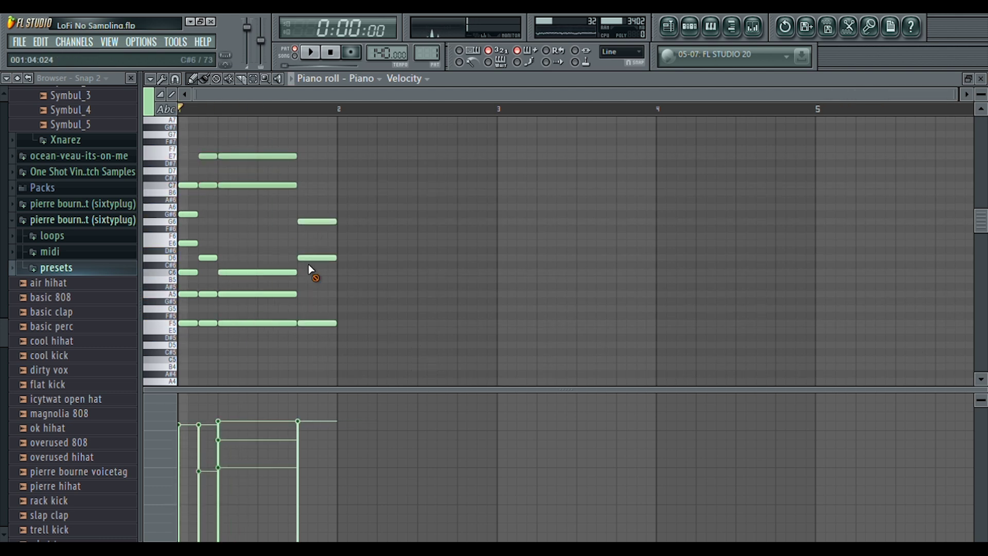
key(space)
drag(355, 148, 314, 198)
drag(301, 422, 304, 462)
drag(356, 148, 314, 176)
drag(300, 442, 300, 465)
key(space)
drag(330, 193, 339, 193)
drag(331, 171, 338, 191)
Step: Add a short chord of G6, B6 and E7 at the start of bar 2 and lower the chords' F5 bass notes to E5
click(350, 156)
click(348, 221)
key(space)
key(space)
click(347, 323)
key(space)
key(space)
drag(349, 323, 319, 331)
key(space)
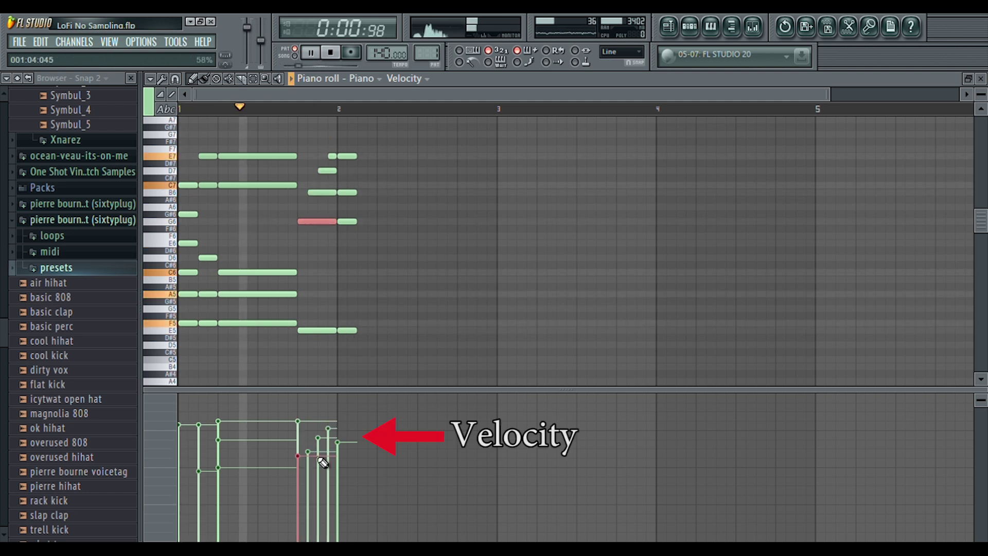
Step: Add bar 2's second short piano chord with E5, A5, C6, E6, G6, B6 and D7
click(370, 330)
key(space)
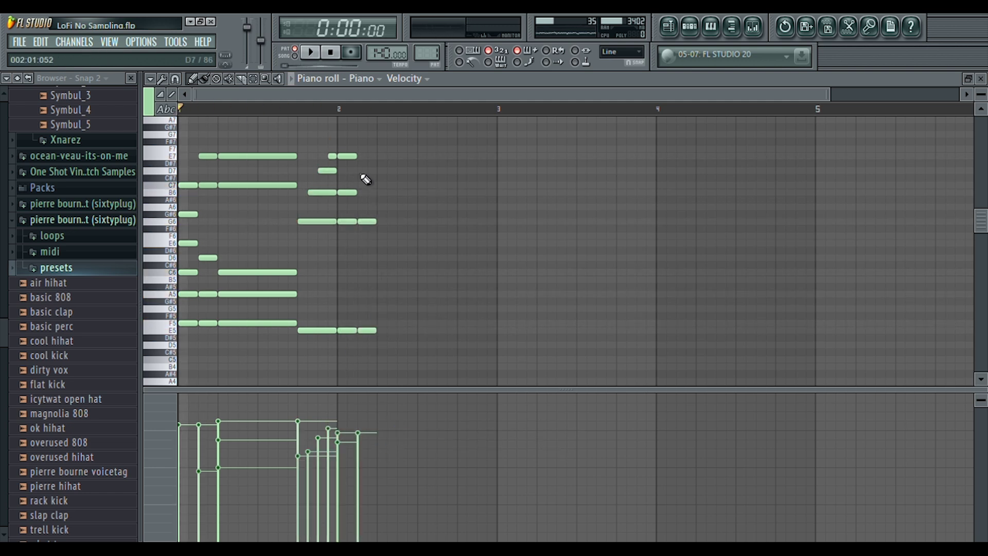
click(367, 272)
click(367, 294)
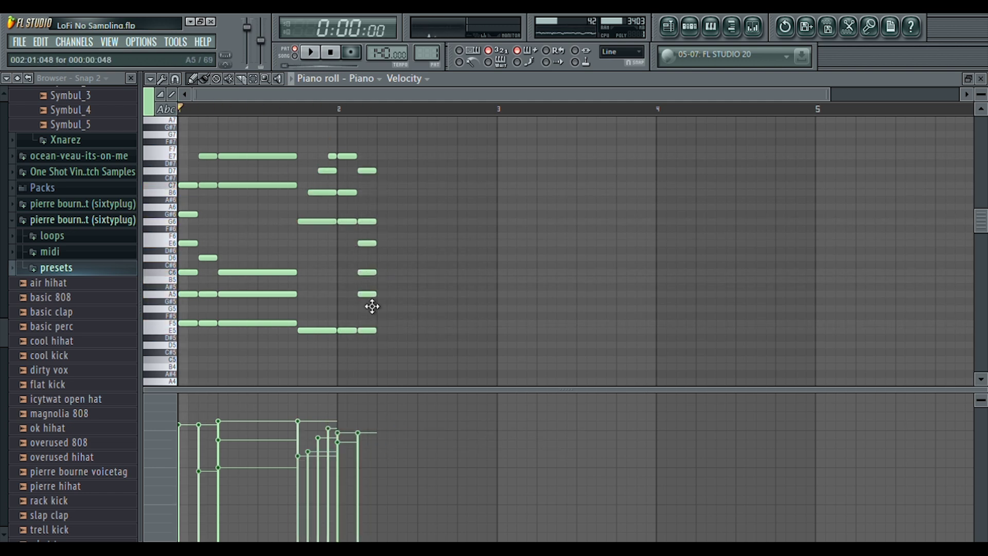
click(366, 192)
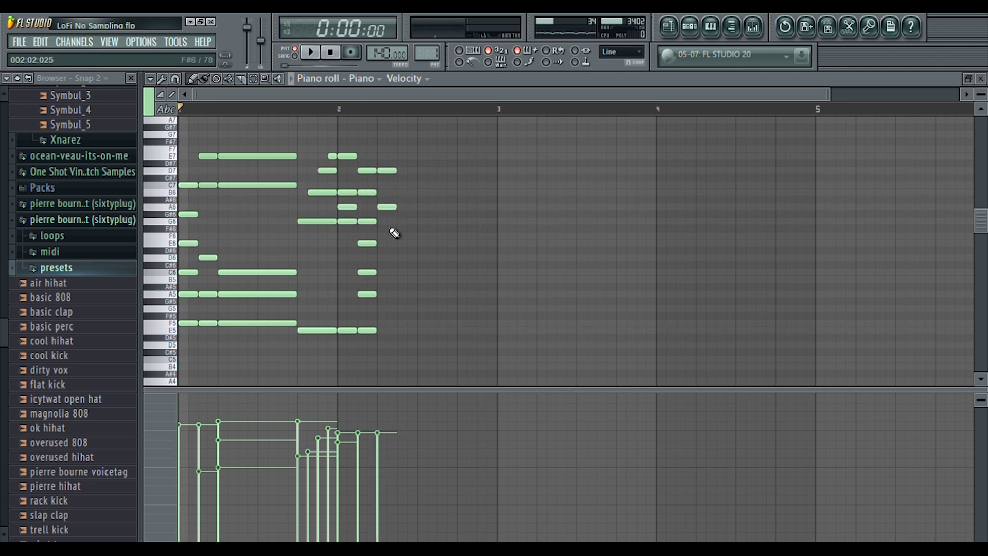
Step: Hold a chord of E5, G5, A5, C6 and F6 to the end of bar 2 and layer C7, D7 and E7 above it
drag(409, 341, 419, 340)
click(436, 342)
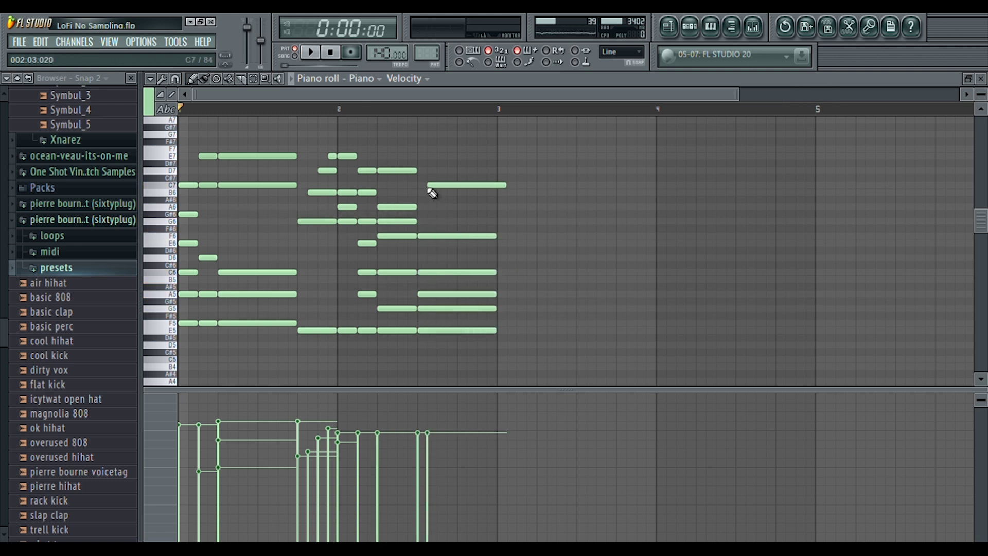
drag(463, 184, 460, 184)
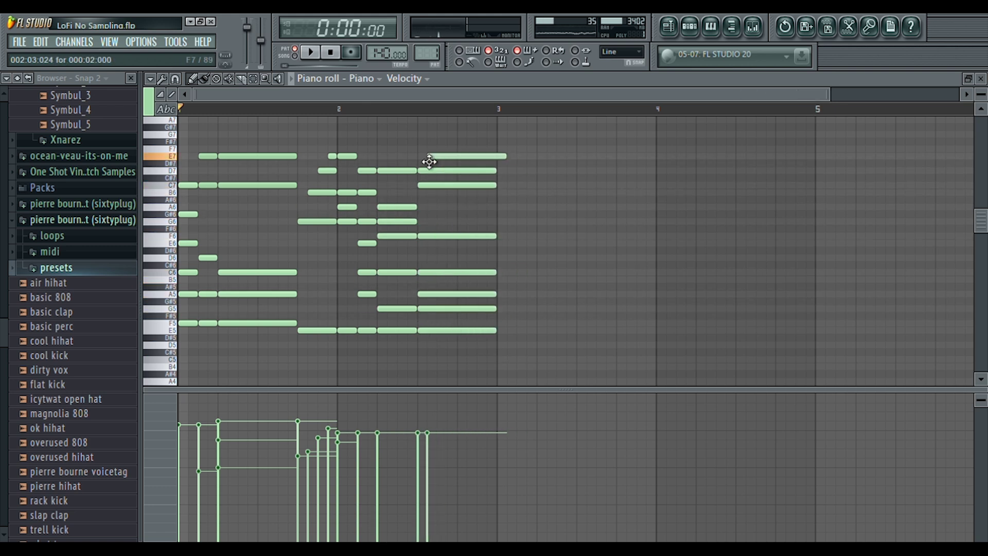
drag(476, 140, 423, 167)
drag(445, 233, 489, 235)
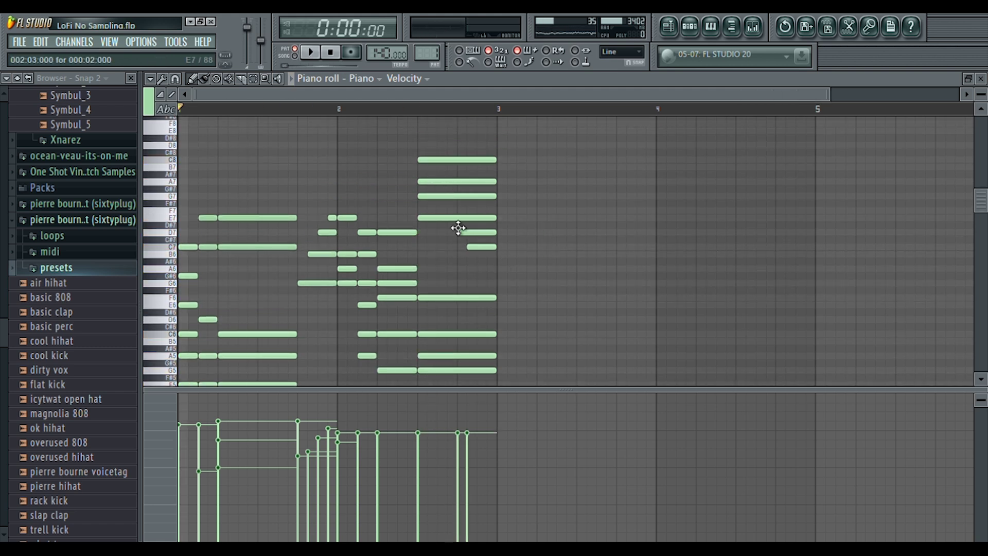
Step: Stagger the high notes over bar 2's sustained chord so they end at bar 3, and adjust their velocities
drag(535, 161, 495, 161)
drag(468, 183, 564, 207)
drag(565, 196, 496, 196)
drag(523, 155, 480, 202)
drag(456, 446, 488, 458)
drag(506, 207, 477, 264)
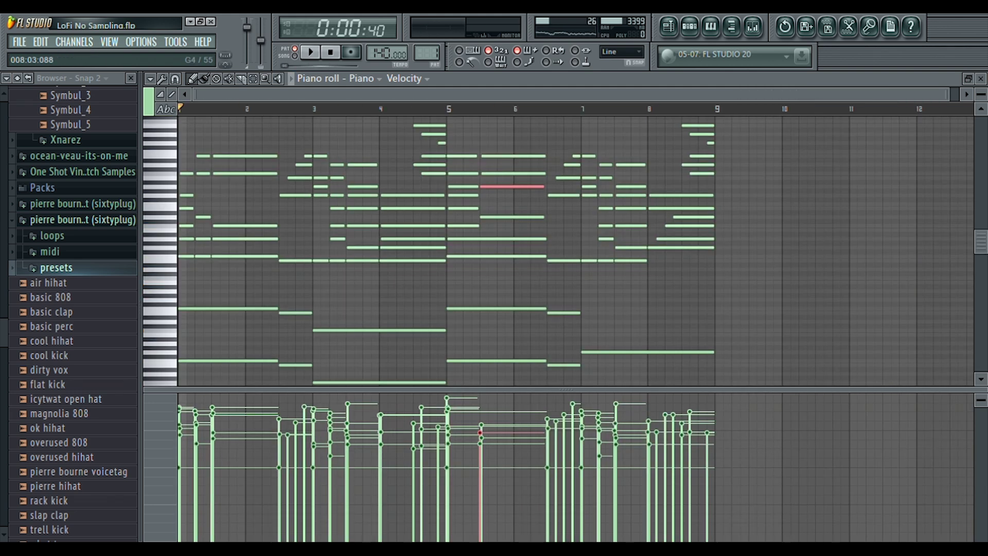
Step: Play back the eight-bar piano melody and examine its upper notes and low bass notes
drag(980, 255, 980, 313)
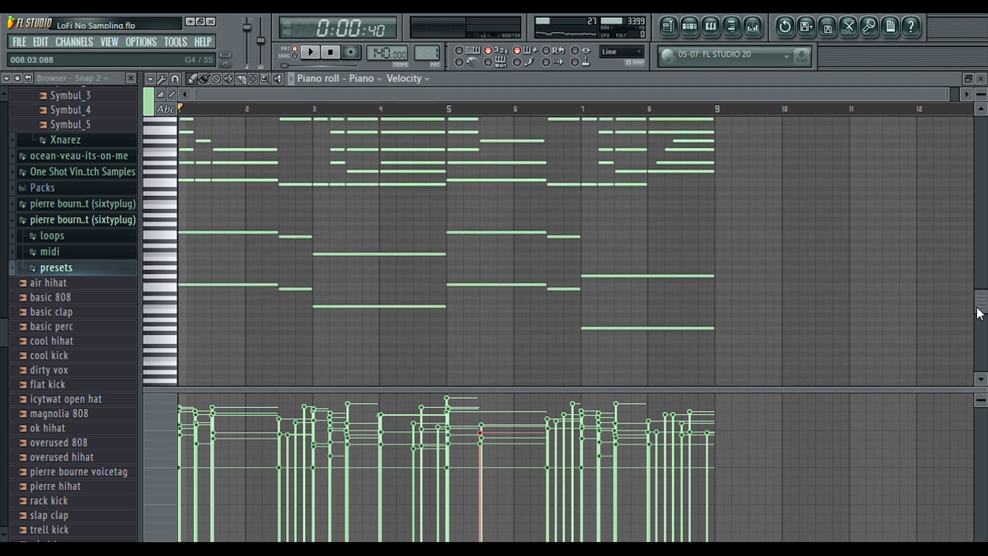
scroll(905, 150, up, 4)
key(space)
drag(984, 227, 986, 257)
key(space)
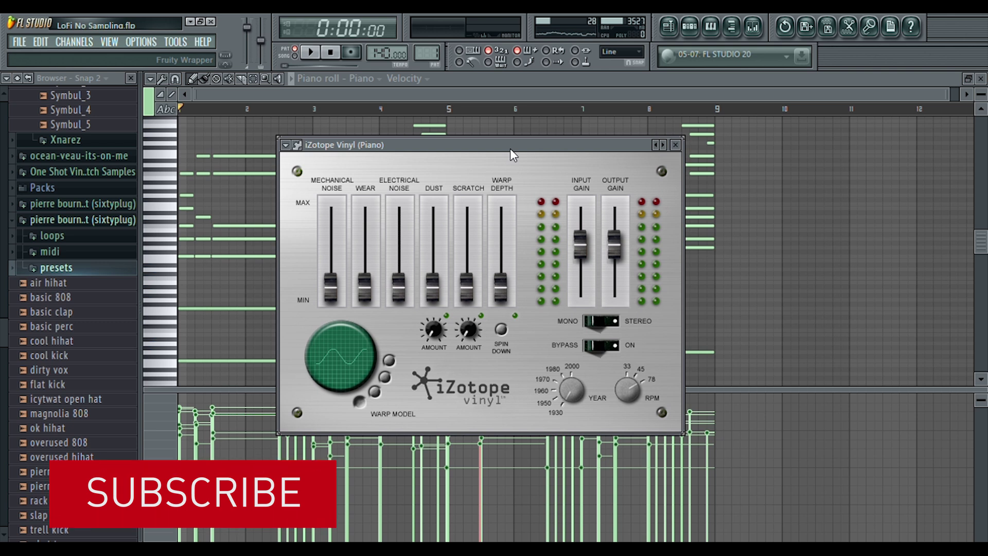
Step: With the melody playing, set iZotope Vinyl's Warp Depth to about 19% and slightly raise its Electrical Noise and Mechanical Noise
drag(511, 149, 490, 149)
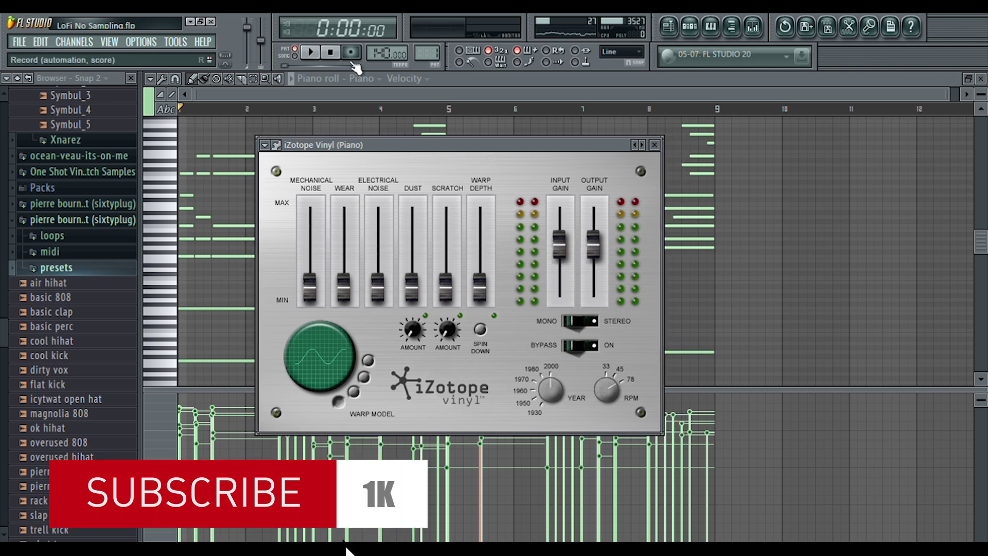
click(312, 52)
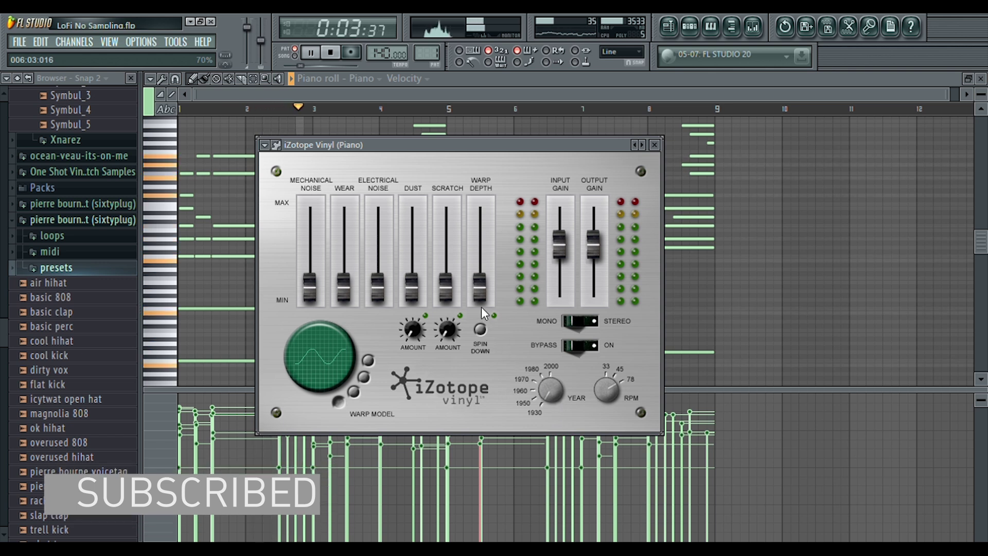
drag(479, 298, 479, 270)
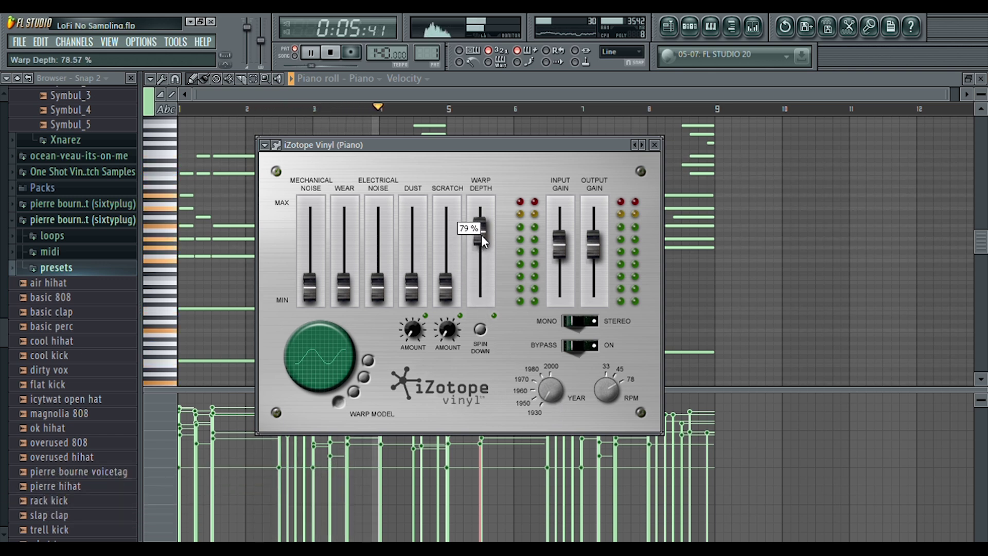
drag(481, 234, 492, 278)
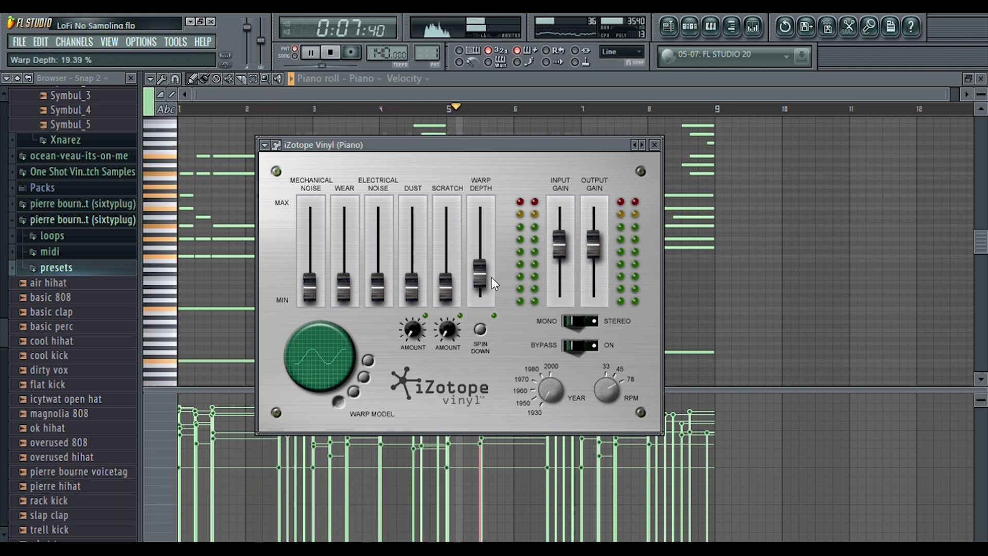
drag(380, 281, 385, 255)
mouse_move(311, 283)
mouse_down()
mouse_move(316, 238)
mouse_move(314, 276)
mouse_up()
drag(381, 258, 380, 275)
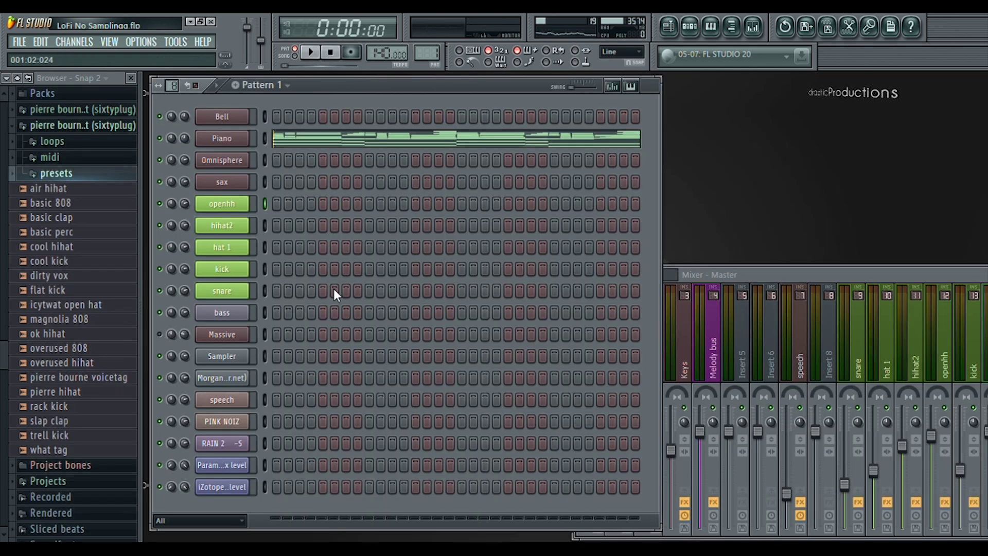
Step: Program snare hits on steps 9 and 25 of Pattern 1 and open the snare channel in the piano roll
click(368, 293)
click(555, 293)
right_click(205, 289)
click(247, 150)
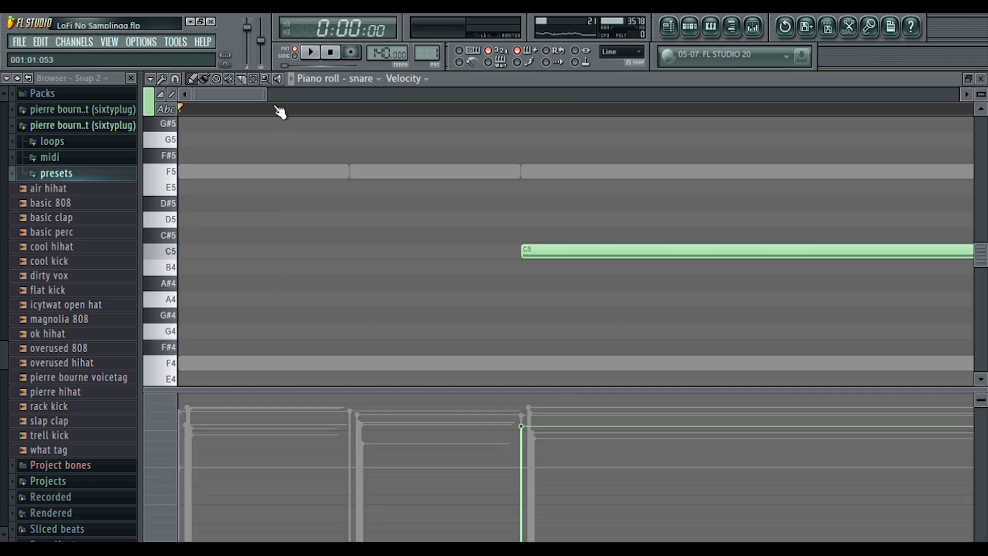
Step: Duplicate the two snare notes repeatedly until they fill four bars
drag(789, 251, 355, 309)
key(ctrl+a)
key(ctrl+b)
key(ctrl+a)
key(ctrl+b)
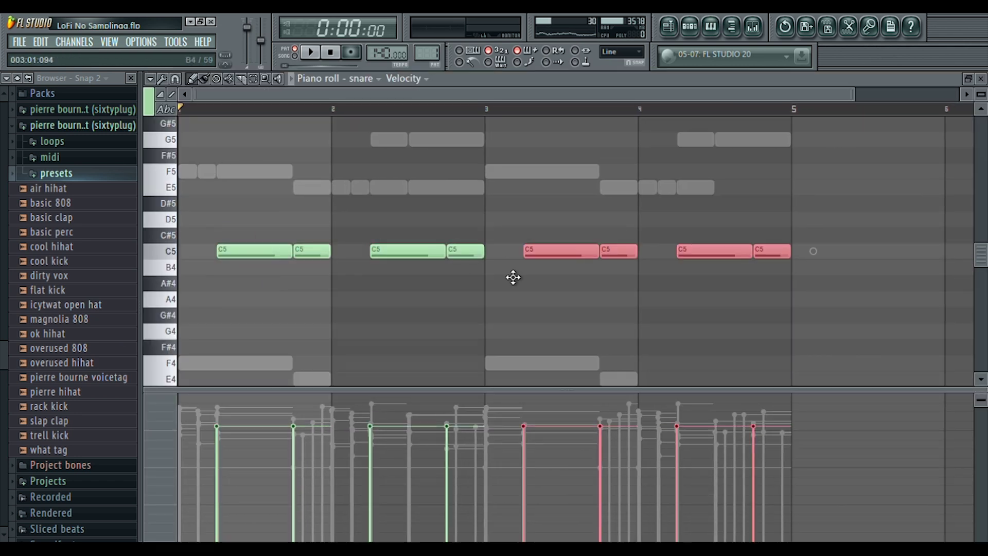
Step: Open the kick's piano roll and lay out short, syncopated B4 kick hits across the first two bars
key(Escape)
key(F7)
key(ctrl+a)
drag(888, 251, 248, 280)
click(303, 269)
click(336, 268)
key(ctrl+b)
click(525, 269)
Step: Duplicate the two-bar kick pattern into bars 3 and 4, align it to bar 3 and shift the second-to-last hit earlier during playback
key(ctrl+a)
key(space)
key(ctrl+b)
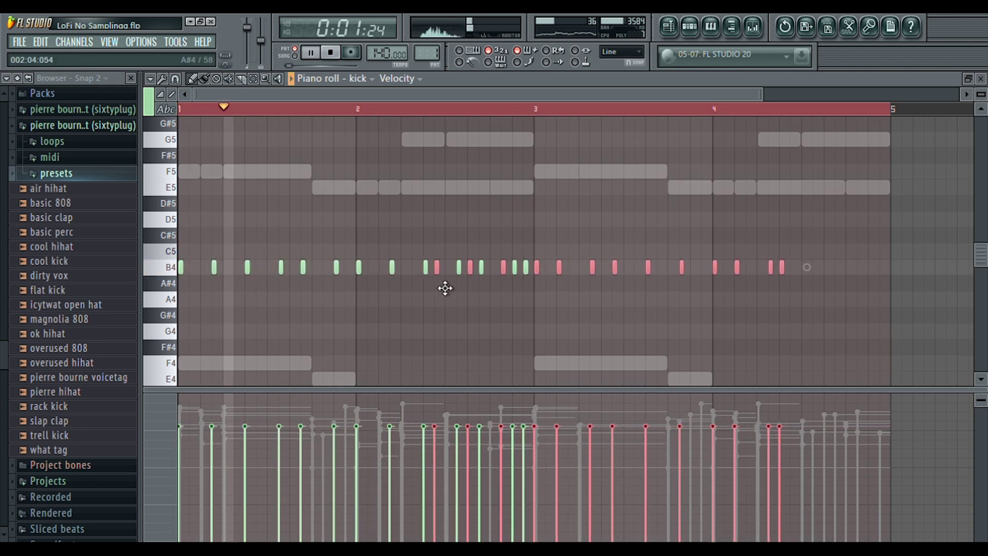
drag(551, 289, 548, 291)
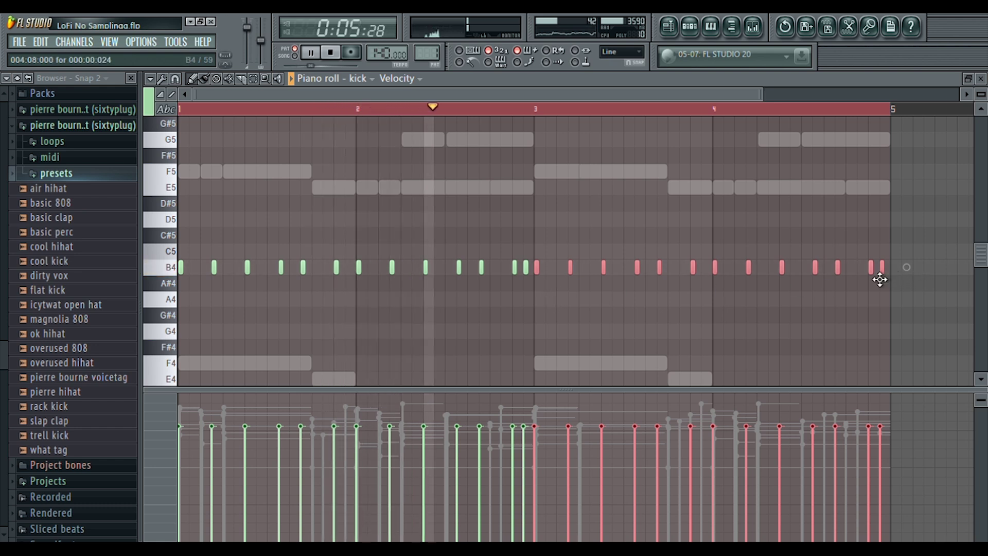
click(869, 311)
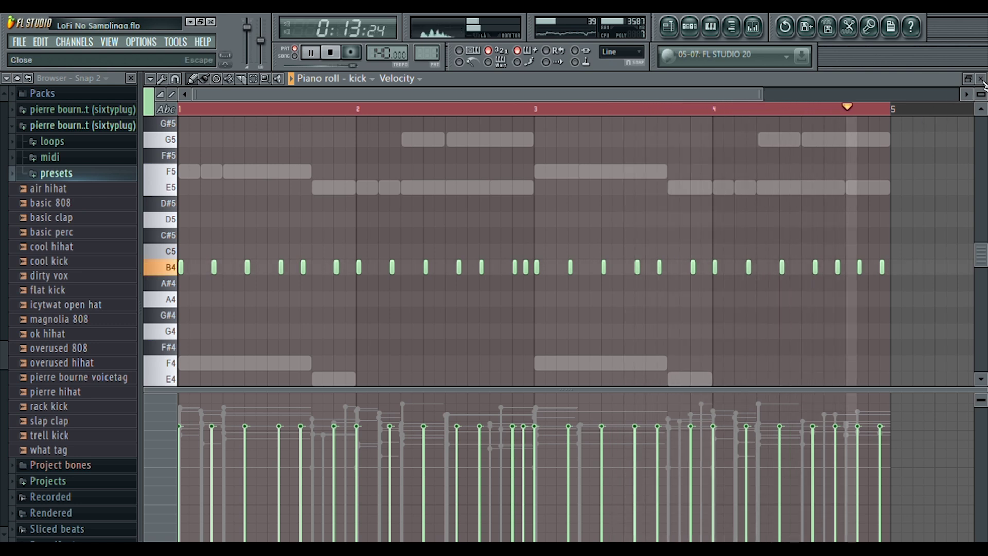
key(space)
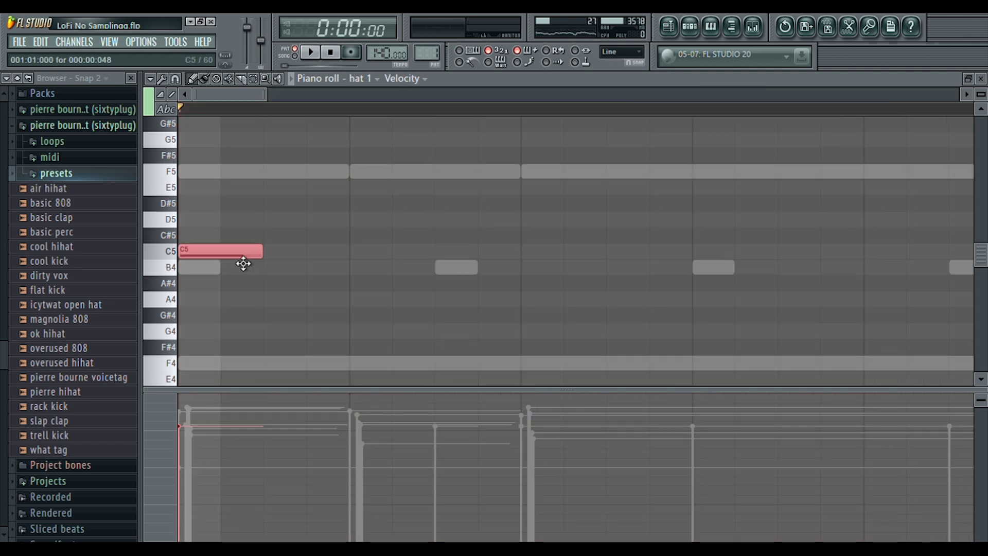
Step: Pair the hat 1 hit with a quieter copy, repeat the C5 hits in groups across four bars and play them back
drag(242, 261, 310, 263)
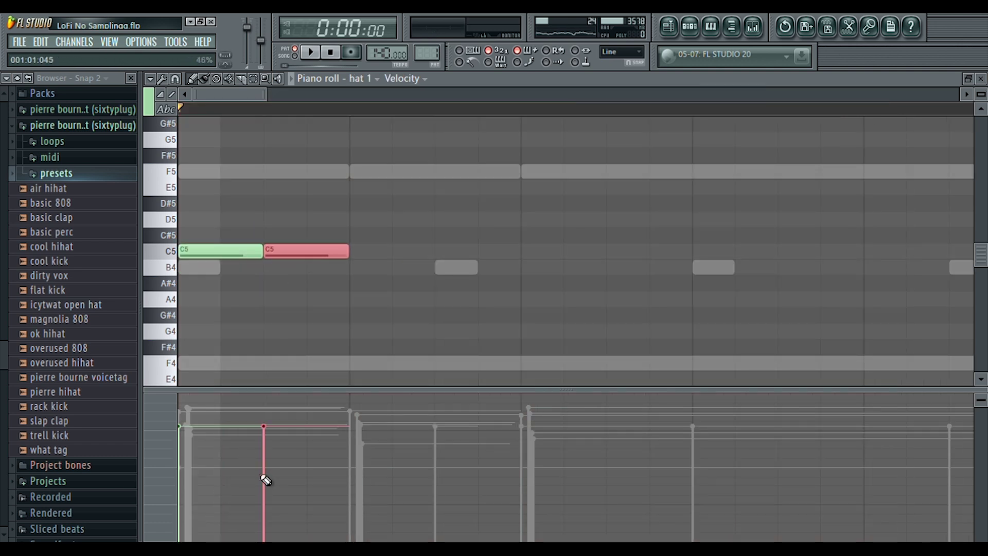
key(ctrl+a)
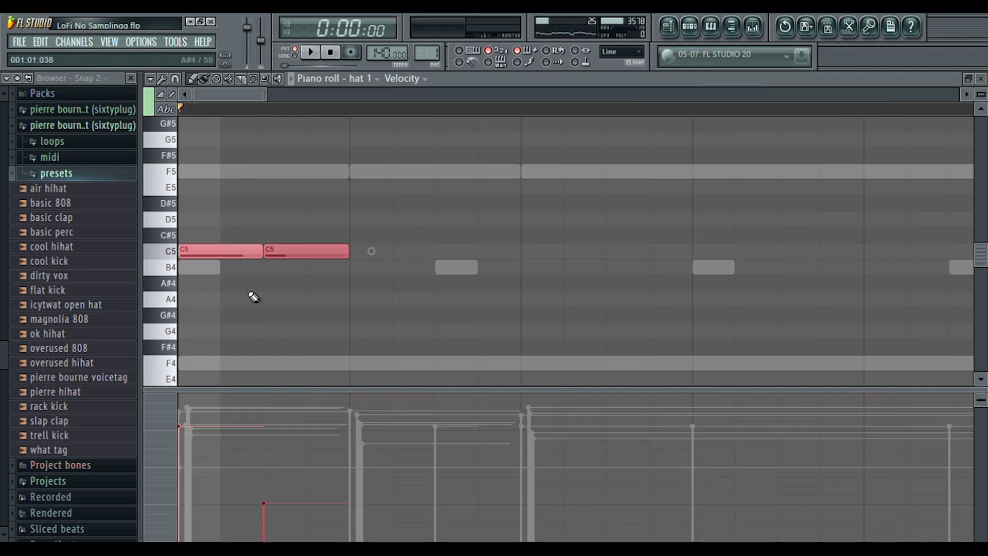
drag(275, 103, 480, 118)
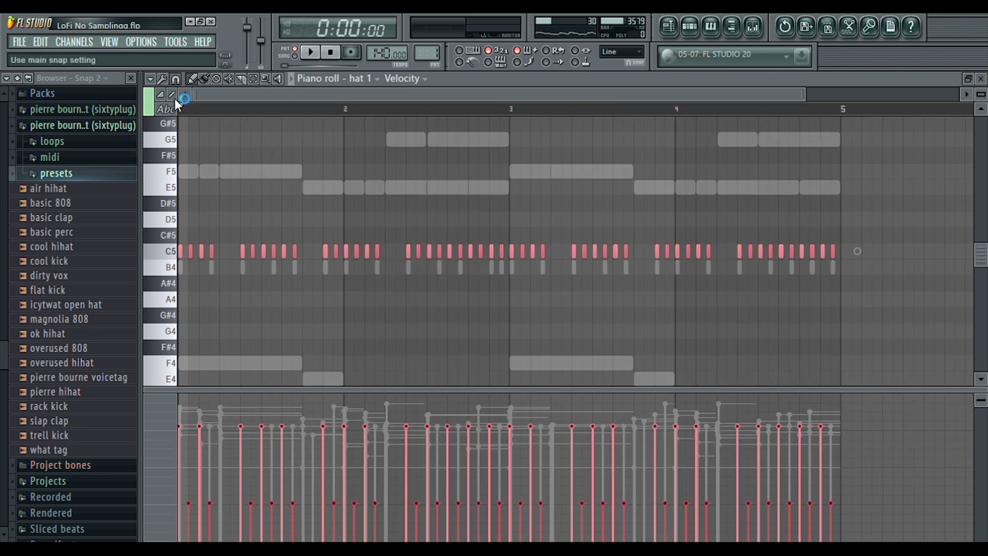
drag(796, 98, 263, 144)
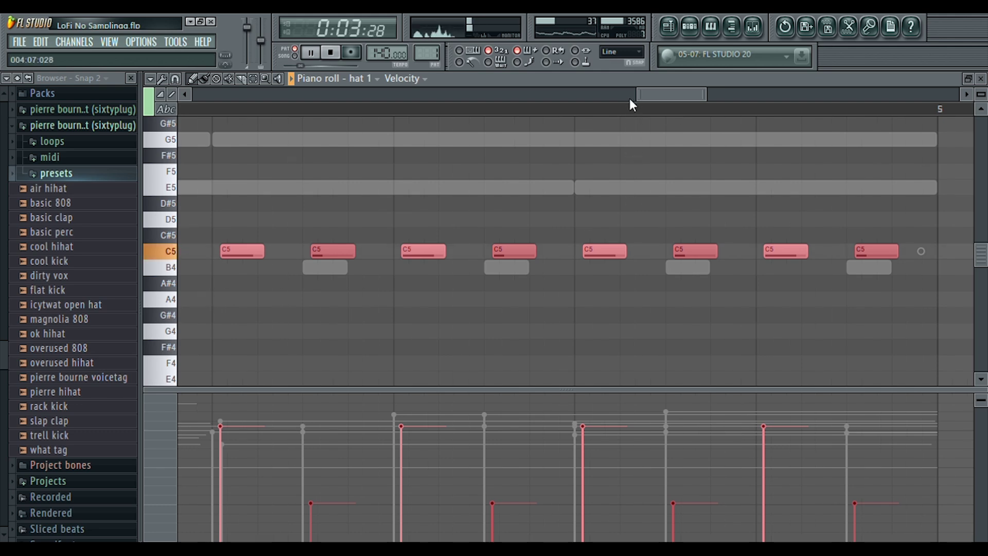
drag(647, 103, 373, 154)
key(space)
click(982, 79)
Step: Shorten the long second openhh note to the end of bar 1, repeat the pair across four bars and play back the hihat2 pattern
drag(707, 95, 884, 138)
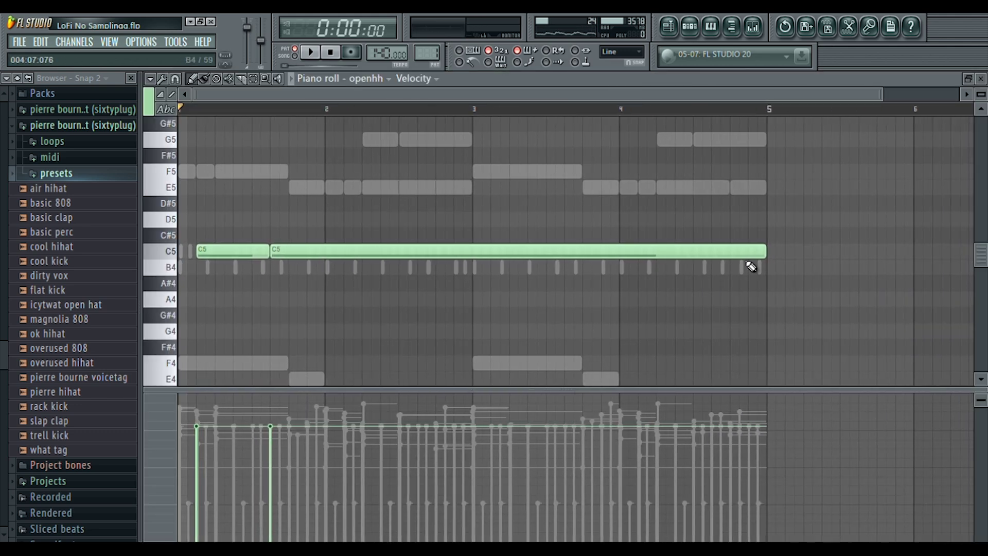
drag(770, 264, 327, 309)
key(space)
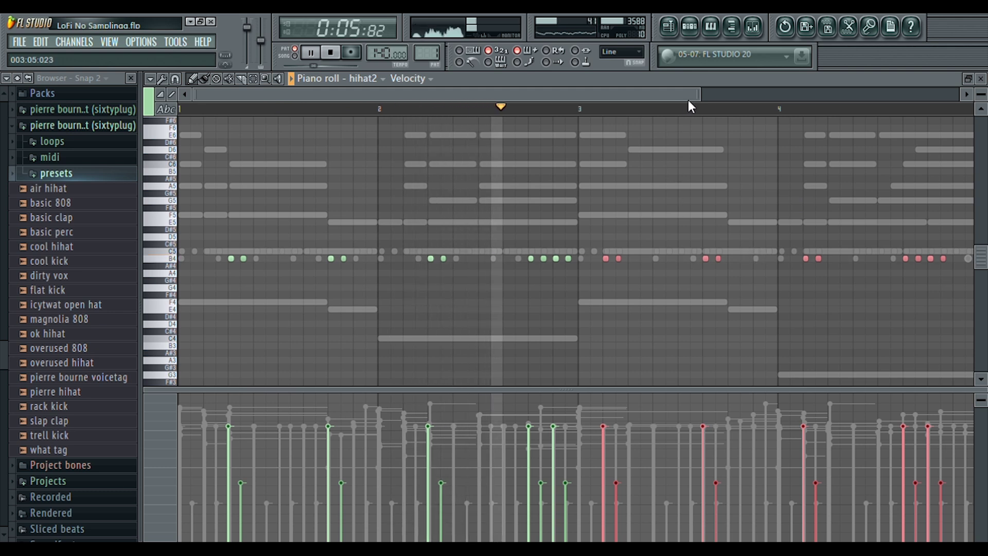
drag(699, 94, 750, 96)
key(space)
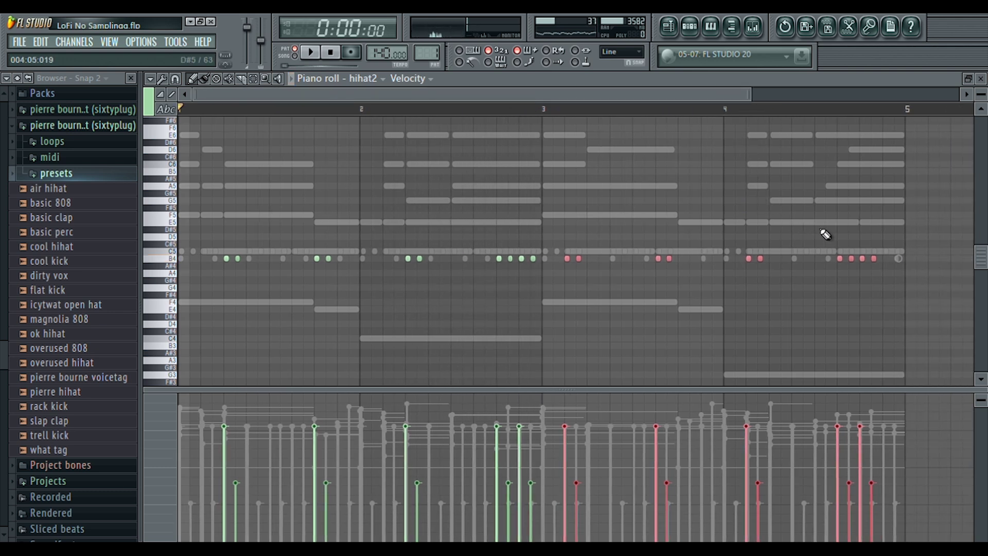
Step: Draw the bass line F2, E2, C2, F2, E2 and G2 across four bars, following the piano's root notes, and play it
click(188, 303)
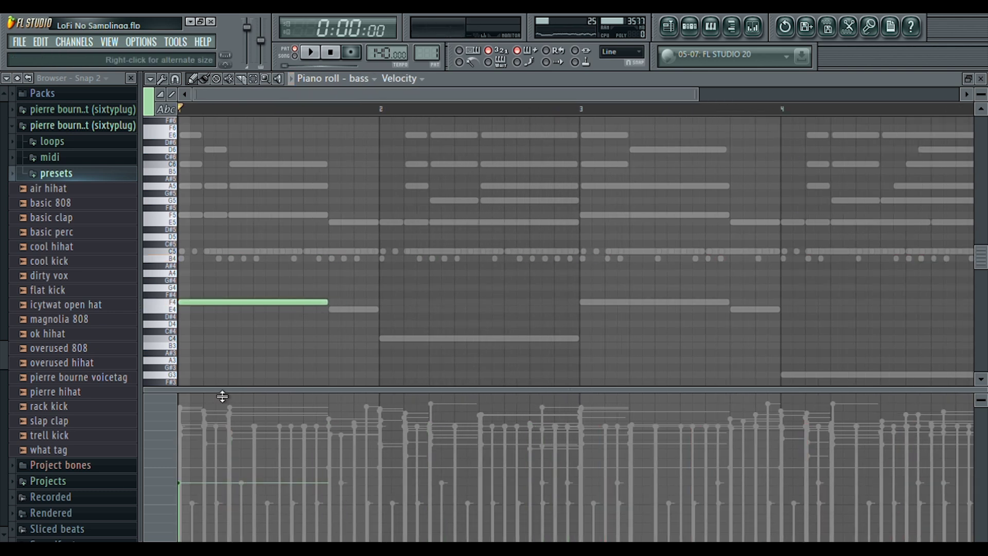
click(222, 403)
drag(223, 306, 222, 389)
click(333, 257)
drag(478, 256, 581, 295)
click(385, 286)
key(ctrl+b)
click(811, 287)
drag(811, 287, 812, 236)
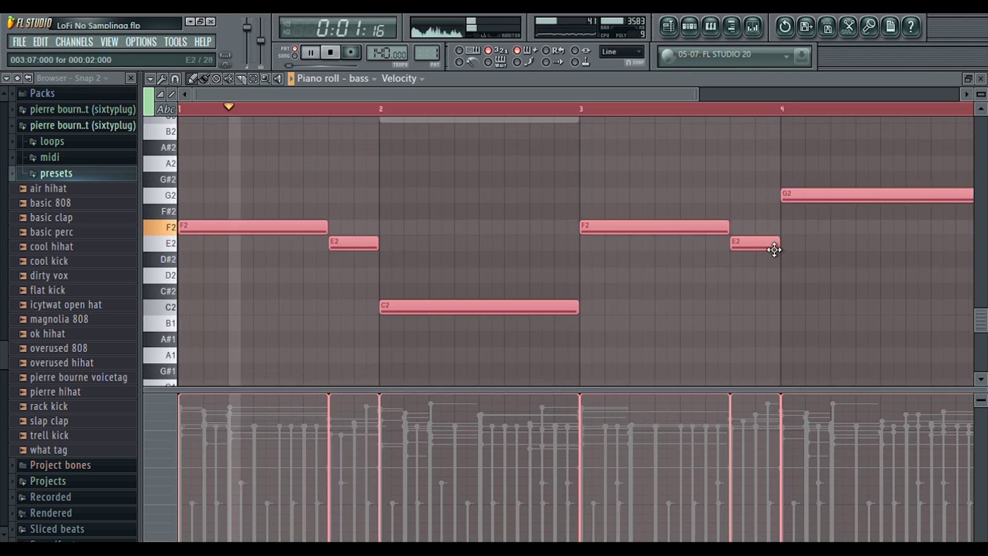
key(space)
Step: Move only the sustained bar 2 bass note down to A1 and play the bass line back
drag(446, 316, 453, 359)
key(ctrl+z)
ctrl+click(449, 311)
key(space)
key(space)
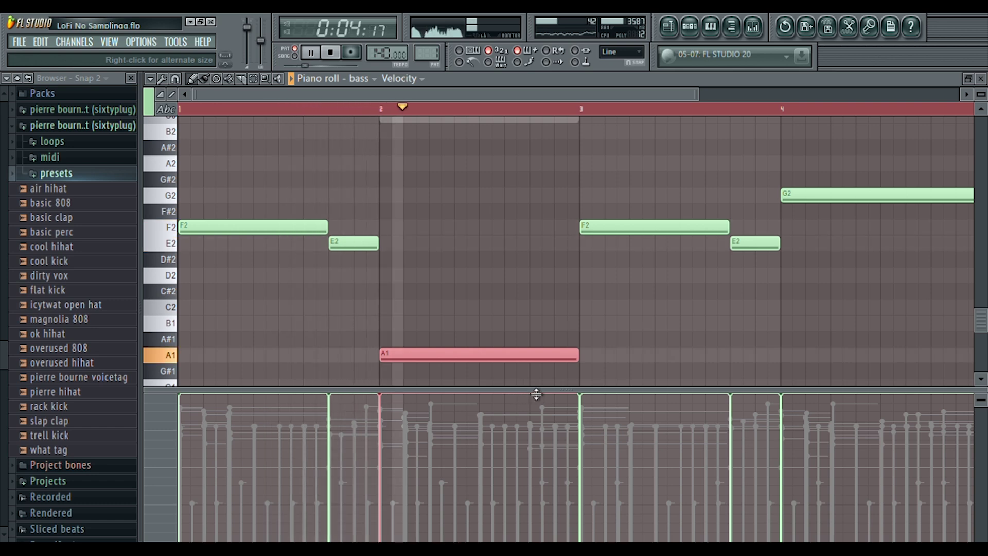
Step: Stop the bass line and audition the piano pattern with Gross Beat's 1/2 Speed preset, keeping its window clear of the notes
key(space)
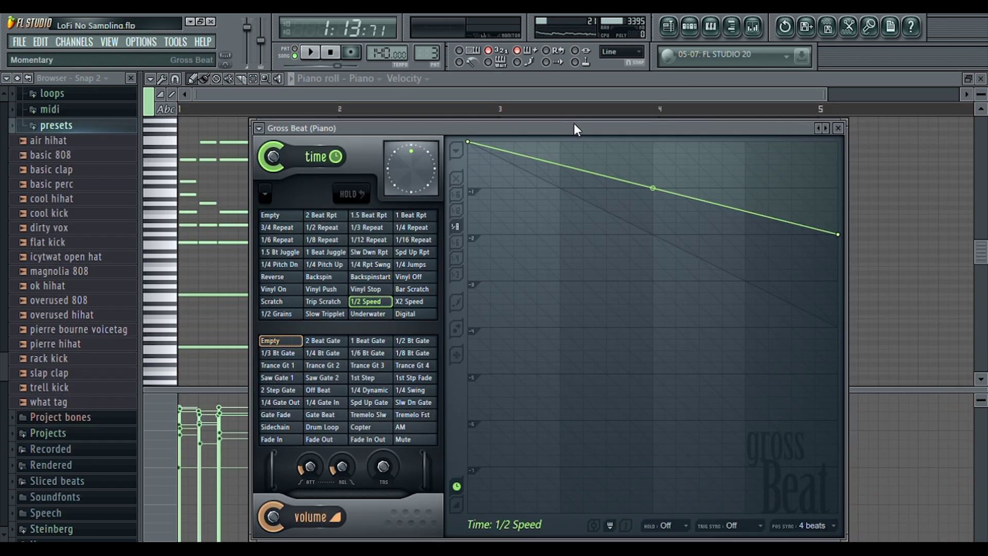
drag(573, 122, 788, 118)
drag(650, 118, 869, 143)
click(315, 57)
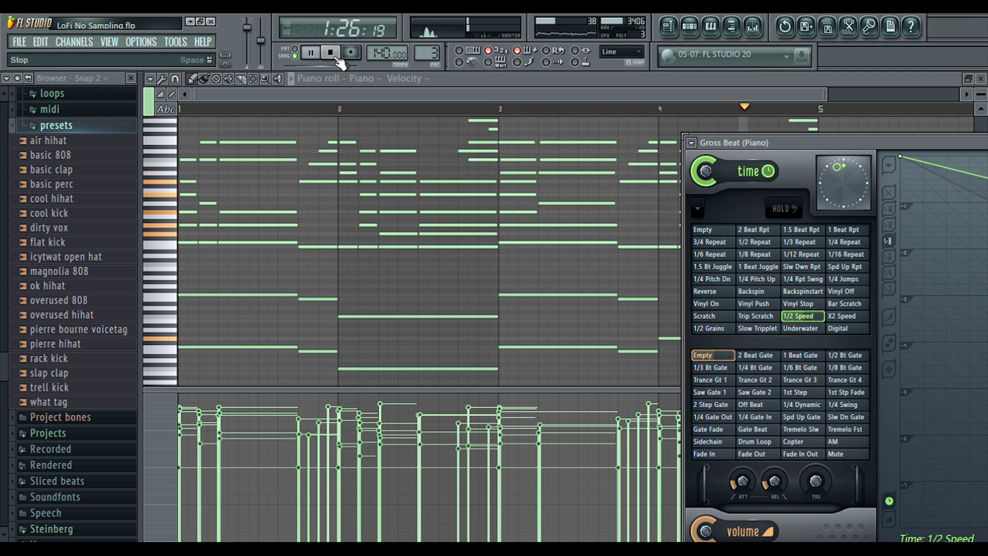
click(337, 58)
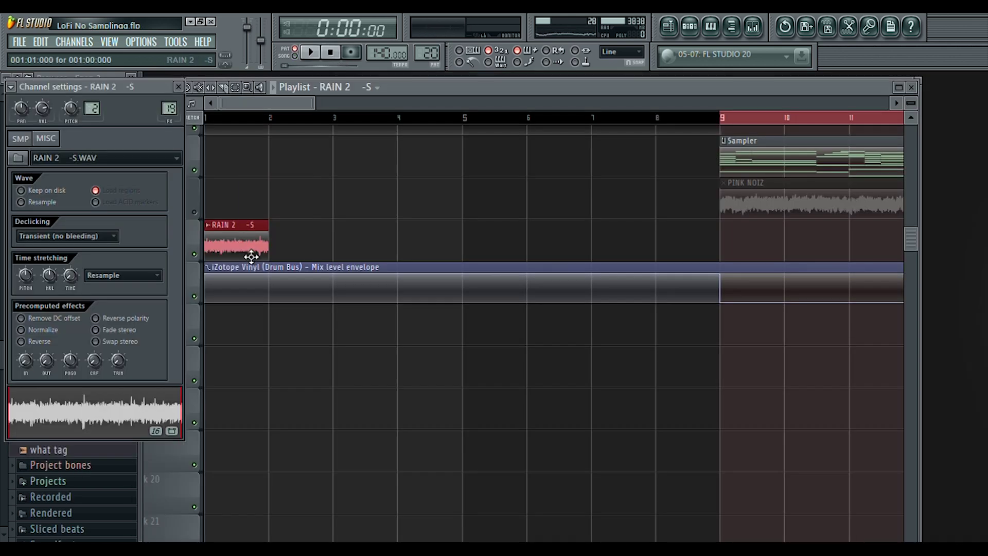
Step: Repeat the one-bar RAIN 2 clip back to back along playlist track 14, from bar 1 into the drum section
key(ctrl+b)
drag(205, 222, 392, 258)
key(ctrl+b)
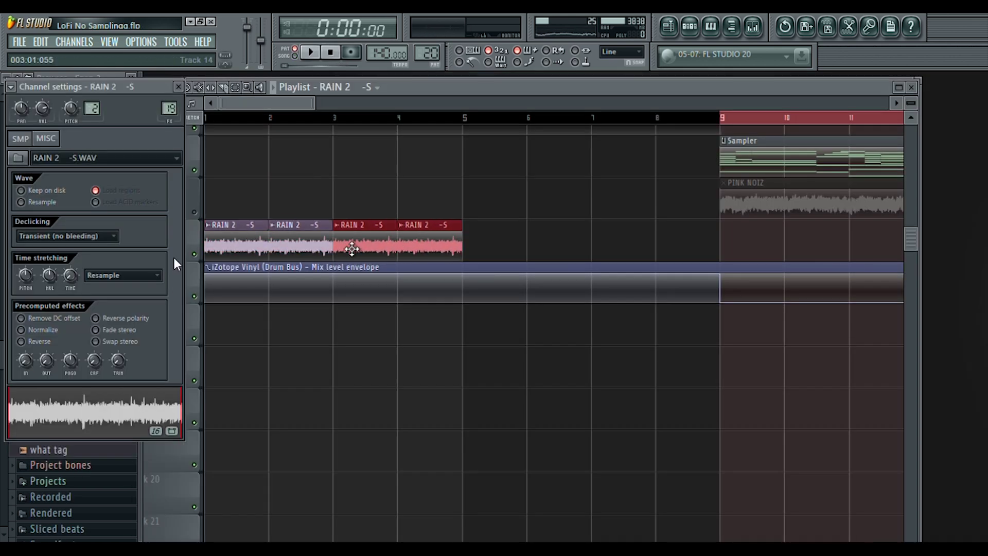
drag(537, 221, 238, 261)
key(ctrl+b)
drag(724, 220, 226, 249)
drag(596, 255, 782, 258)
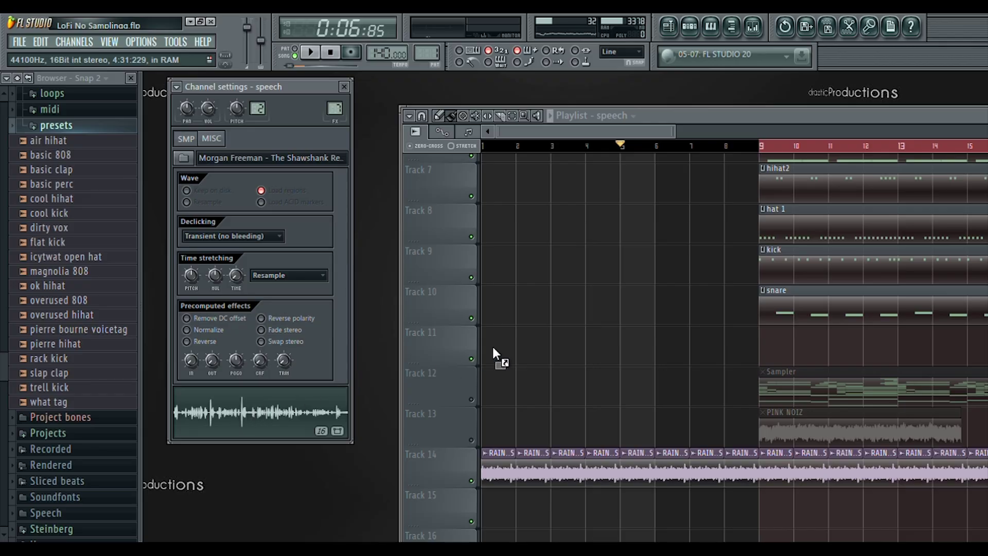
Step: Place the speech sample on playlist track 11 so that it starts at bar 1
drag(518, 340, 483, 360)
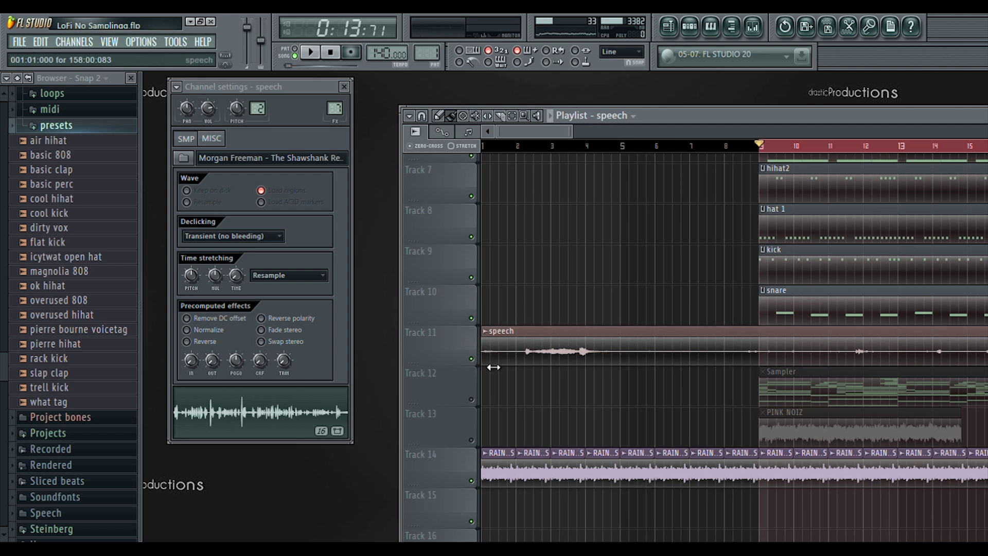
mouse_move(487, 364)
mouse_down()
mouse_move(702, 380)
mouse_move(570, 346)
mouse_move(489, 361)
mouse_move(634, 371)
mouse_move(484, 350)
mouse_up()
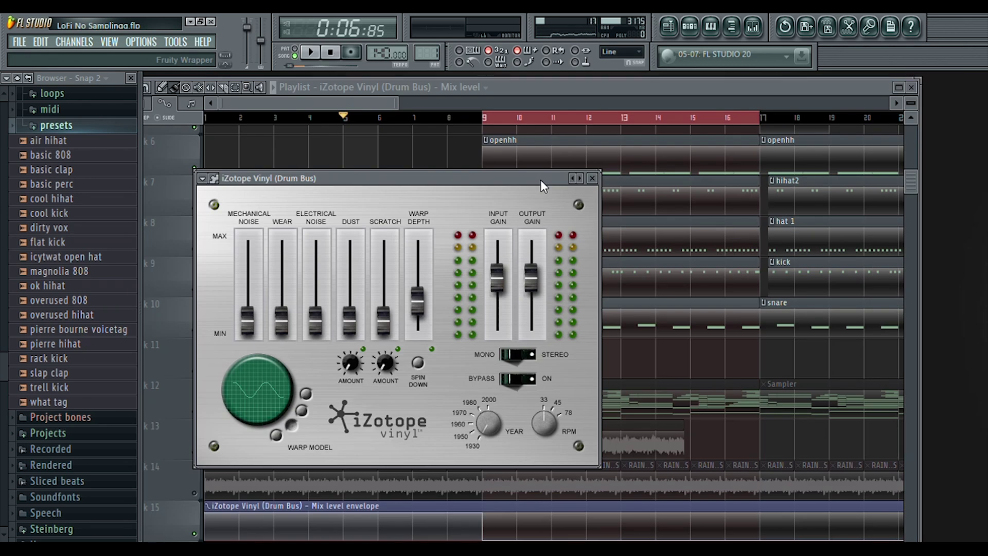
Step: Move the iZotope Vinyl (Drum Bus) window off the arrangement and play the drums from bar 5 through the envelope change at bar 9
drag(492, 181, 906, 231)
drag(821, 229, 862, 198)
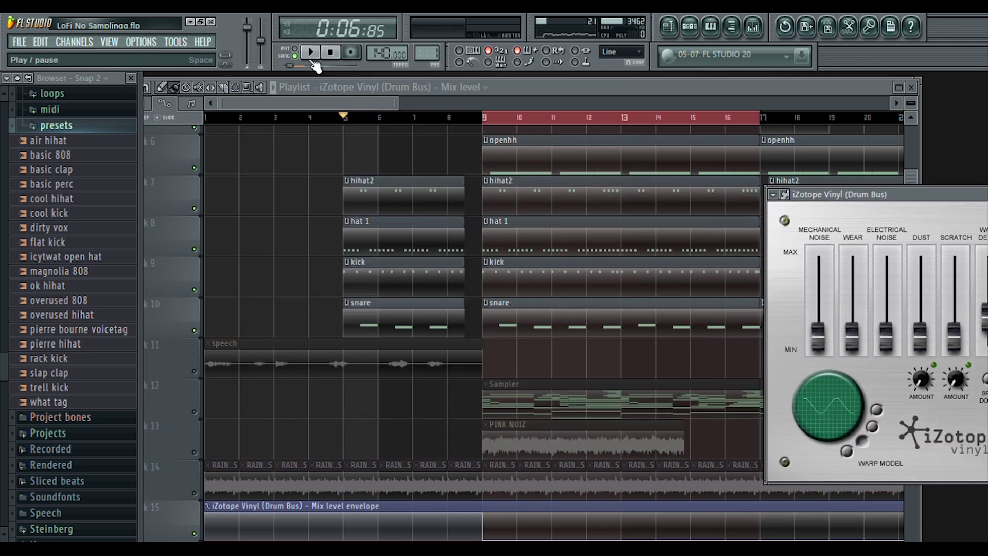
click(311, 58)
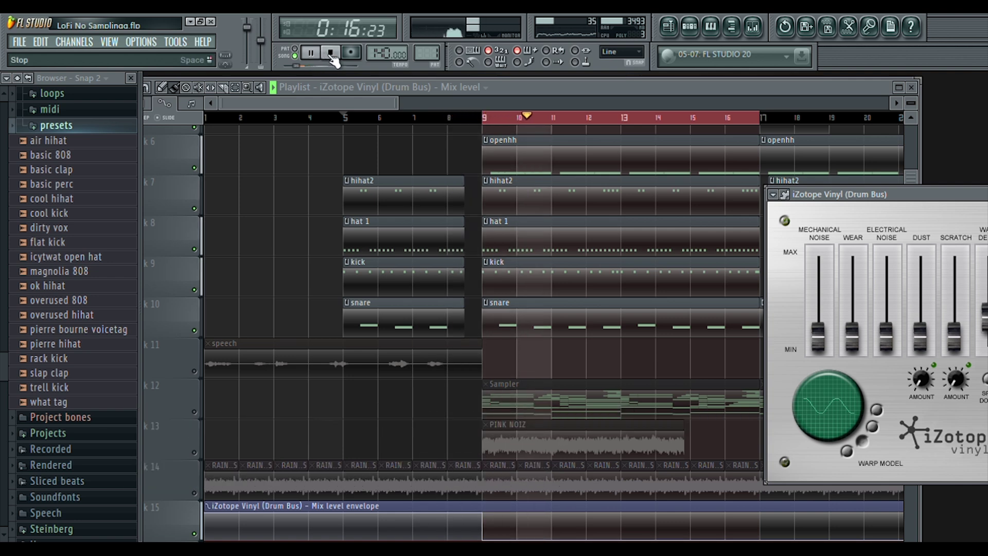
click(332, 55)
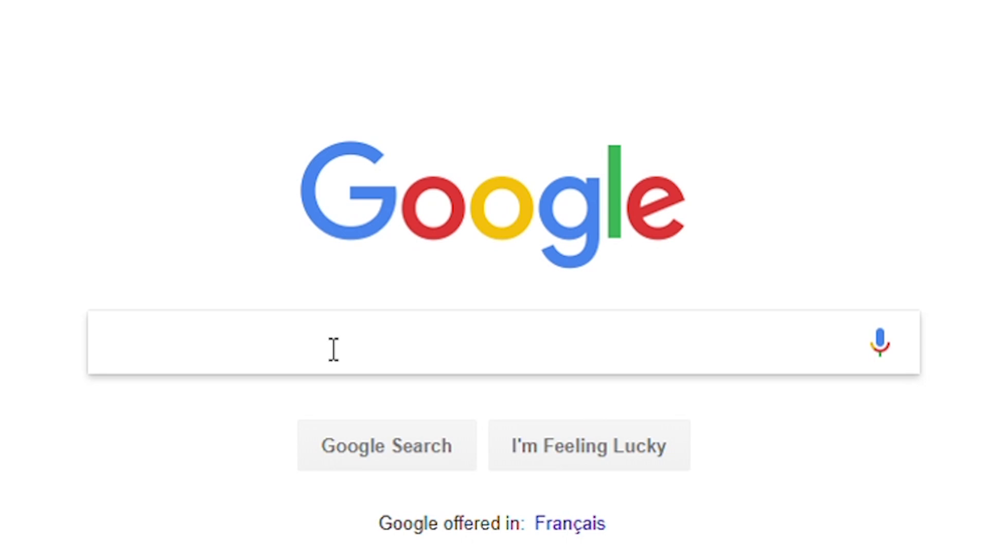
Step: Switch to Google, search the images for a sad anime GIF and open the brown-haired girl result from giphy.com
text(anime gif)
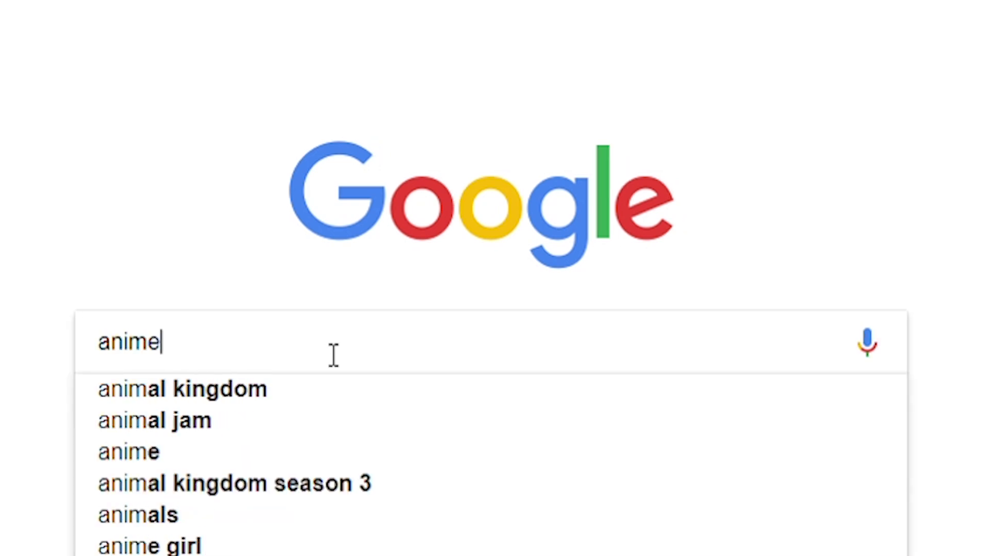
text( sad)
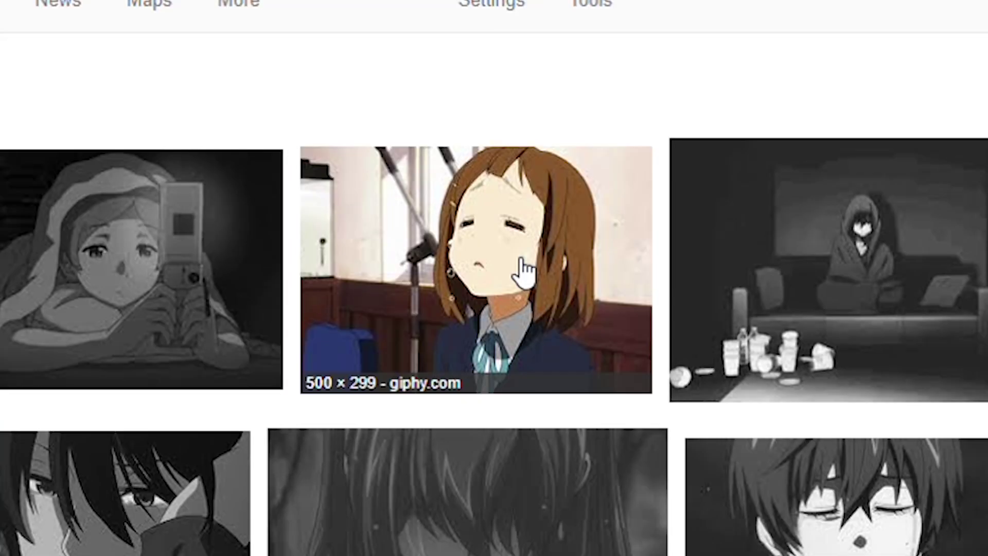
click(520, 269)
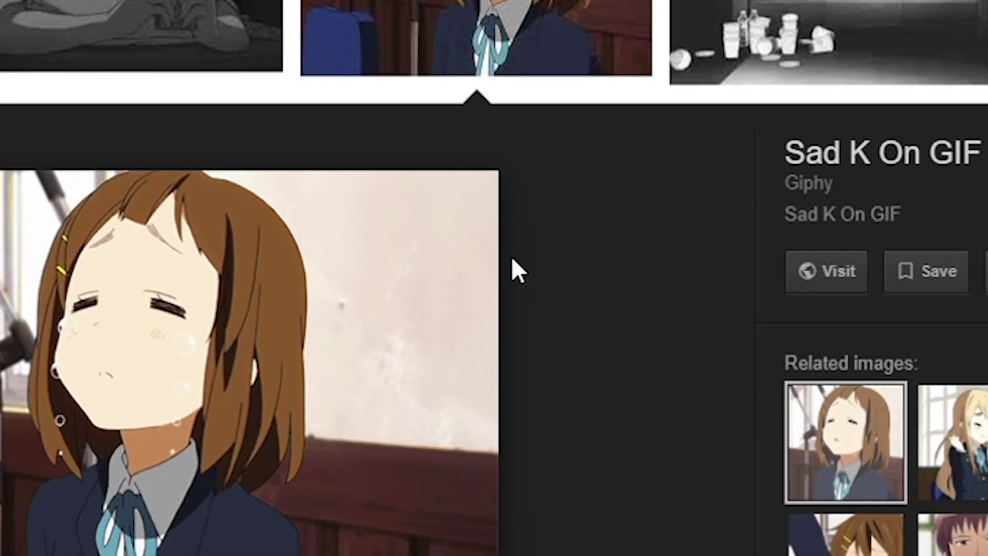